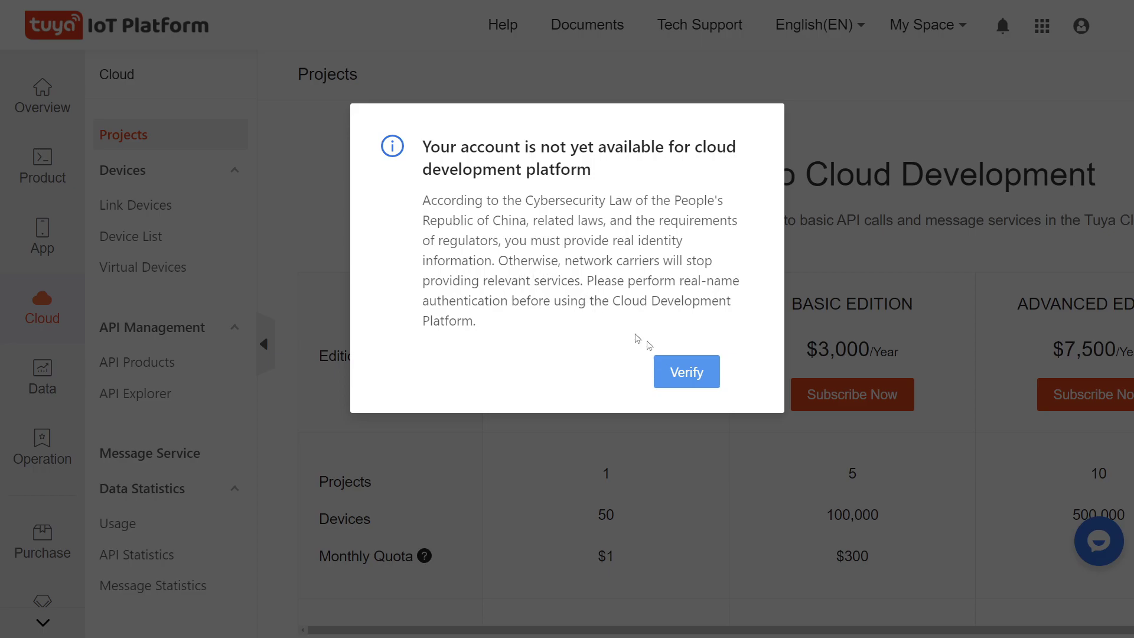
Open the account information page from the verification notice and start verifying the account's identity
{"action": "left_click", "coordinate": [684, 376]}
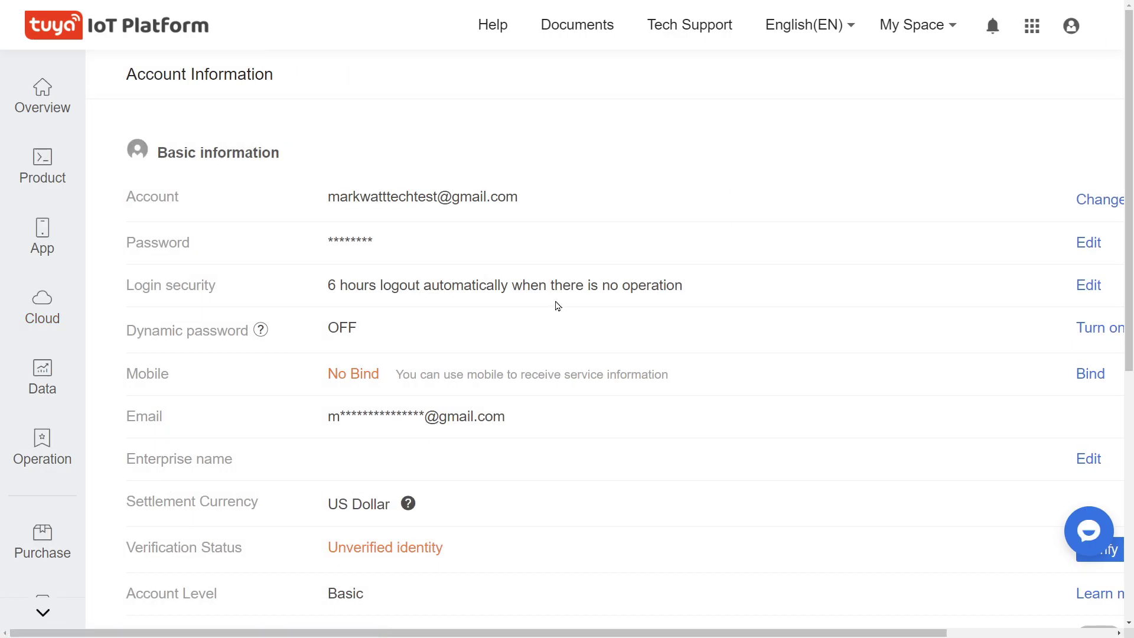
{"action": "key", "text": "ctrl+minus"}
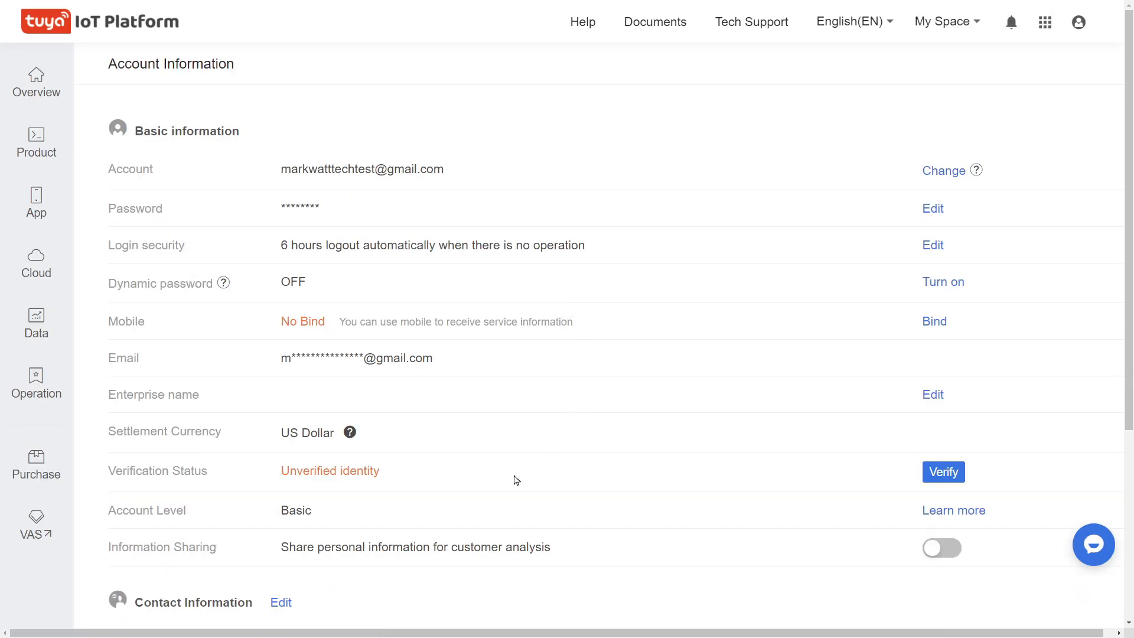
{"action": "left_click", "coordinate": [943, 478]}
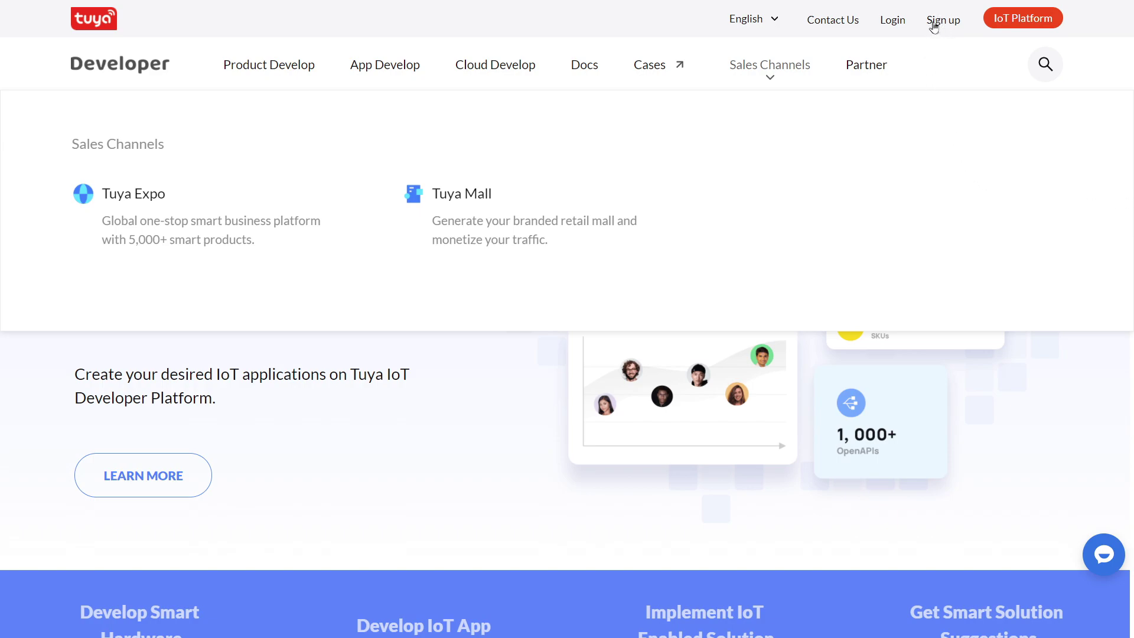
Go to the IoT Platform login page and open the sign-up form for a new account
{"action": "left_click", "coordinate": [1017, 26]}
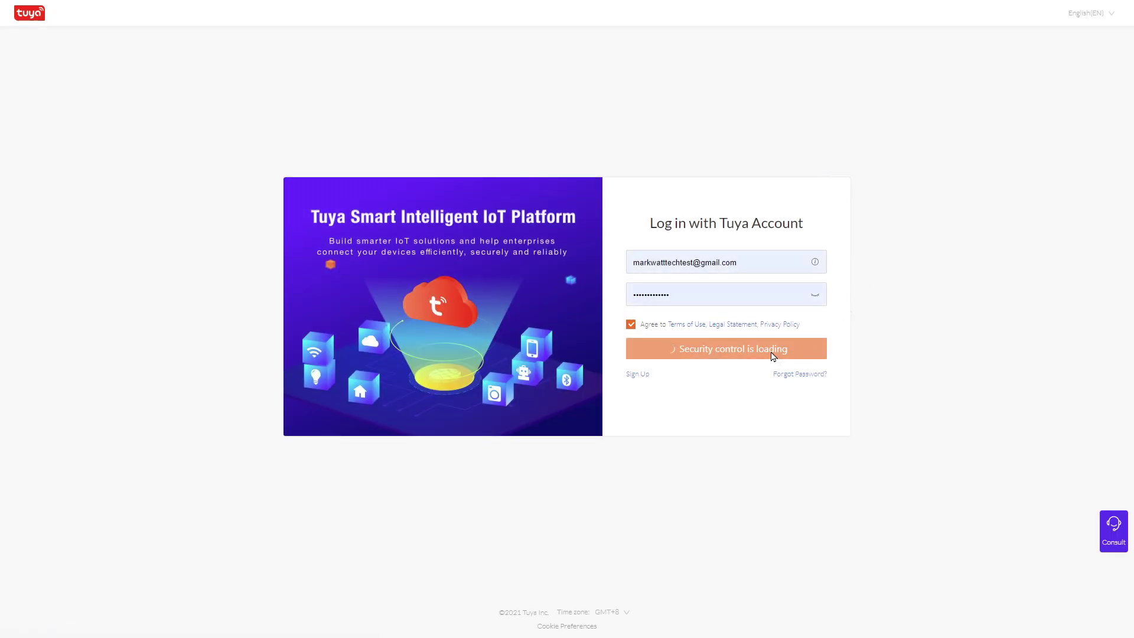
{"action": "left_click", "coordinate": [648, 383]}
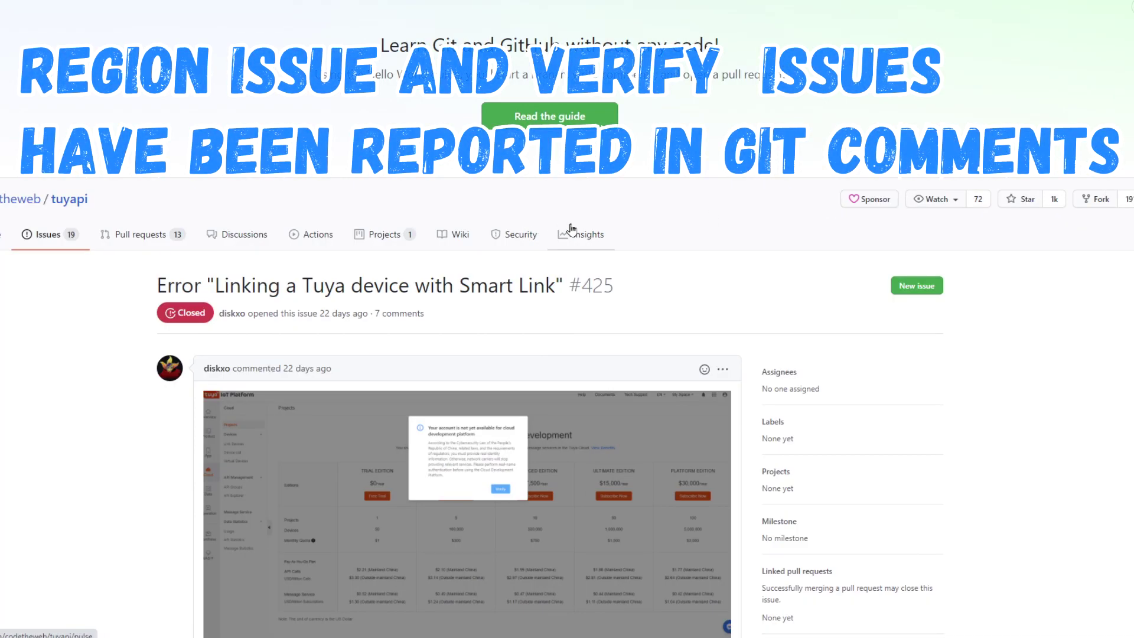
Read through GitHub issue #425 about the error when linking a Tuya device with Smart Link
{"action": "scroll", "coordinate": [567, 254], "scroll_direction": "down", "scroll_amount": 2}
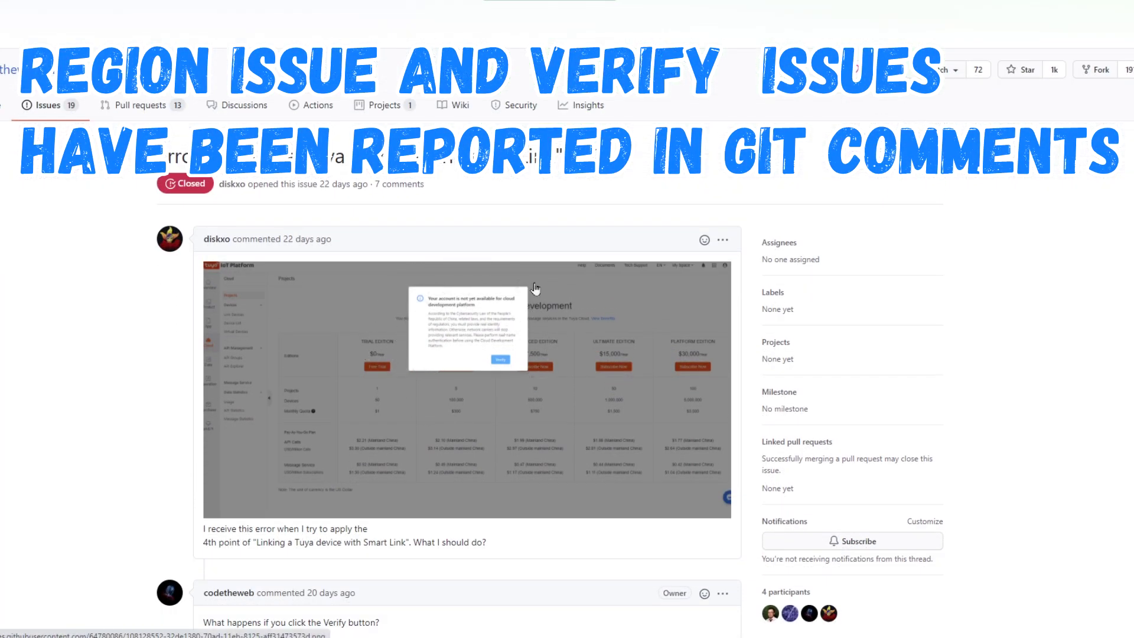
{"action": "scroll", "coordinate": [129, 332], "scroll_direction": "down", "scroll_amount": 2}
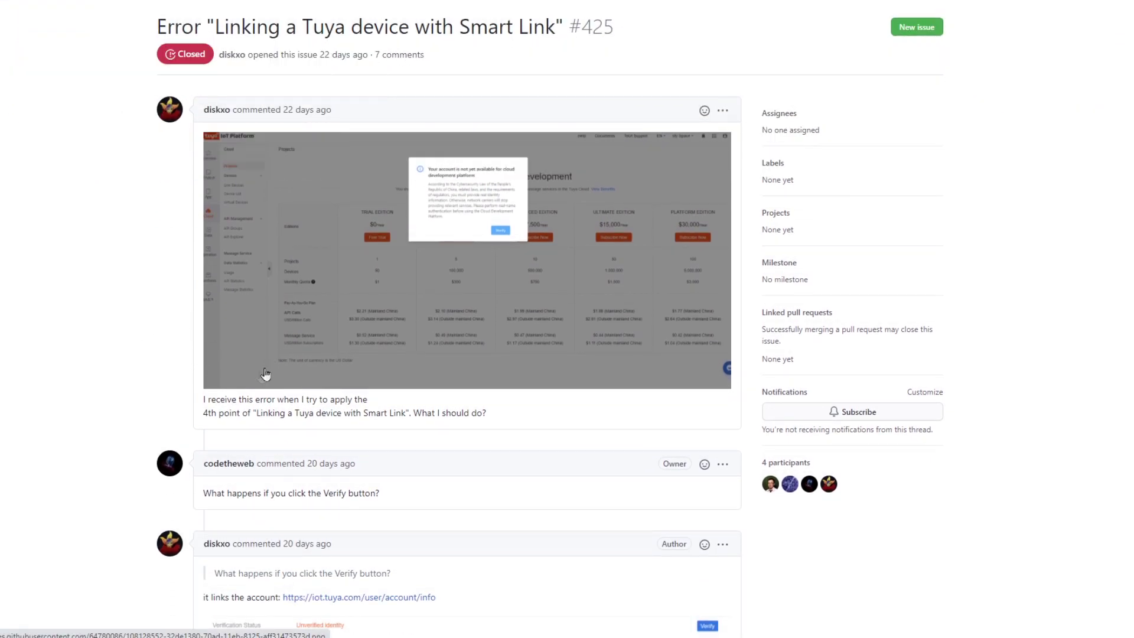
{"action": "scroll", "coordinate": [114, 330], "scroll_direction": "down", "scroll_amount": 1}
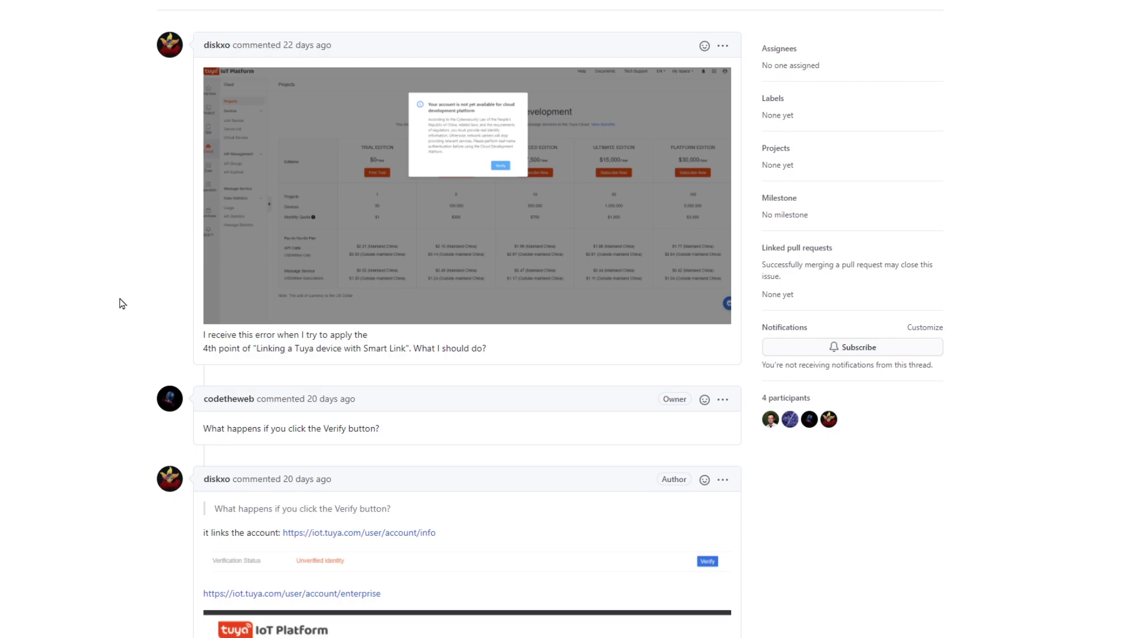
{"action": "scroll", "coordinate": [115, 300], "scroll_direction": "down", "scroll_amount": 1}
{"action": "scroll", "coordinate": [114, 298], "scroll_direction": "down", "scroll_amount": 2}
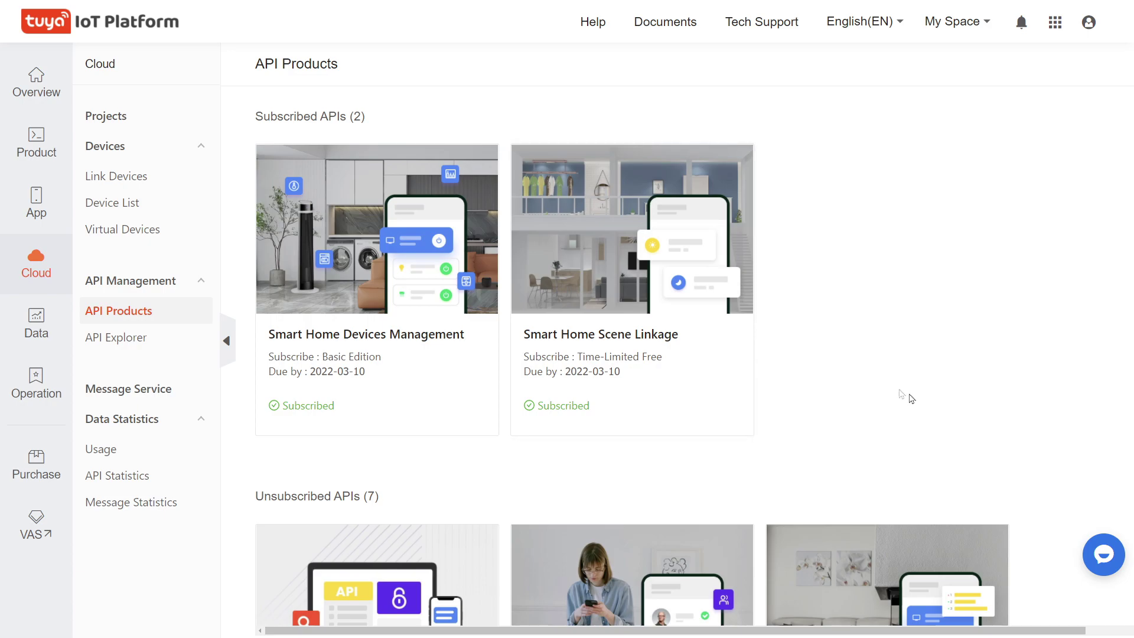
Order the Basic Edition of the Smart Home Devices Management service
{"action": "left_click", "coordinate": [1108, 571]}
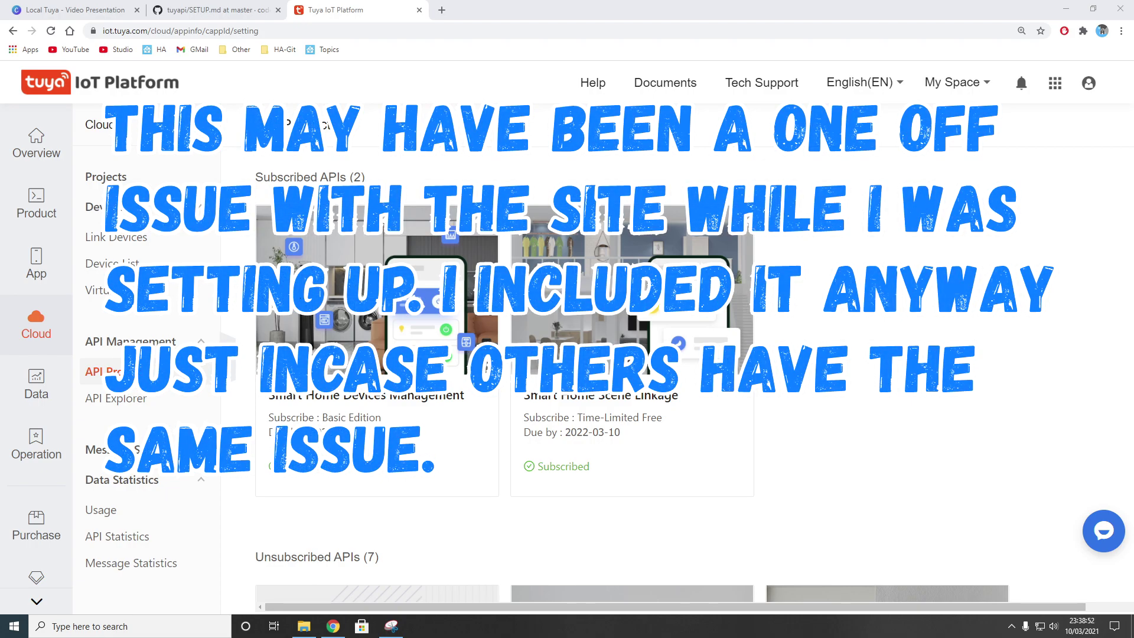
{"action": "key", "text": "F11"}
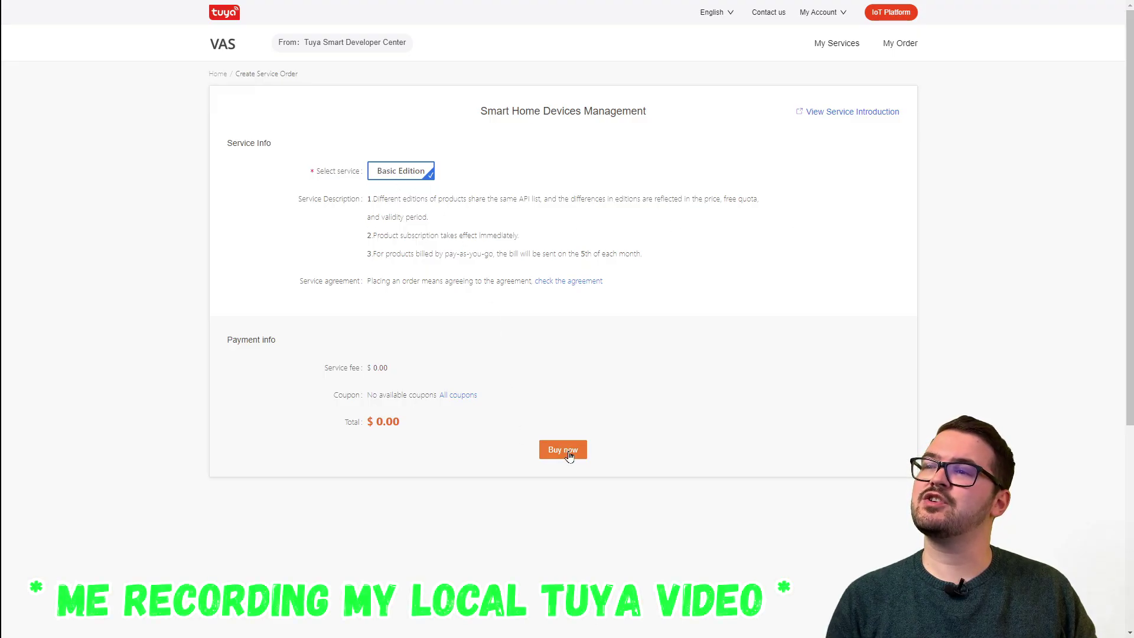
{"action": "left_click", "coordinate": [565, 452]}
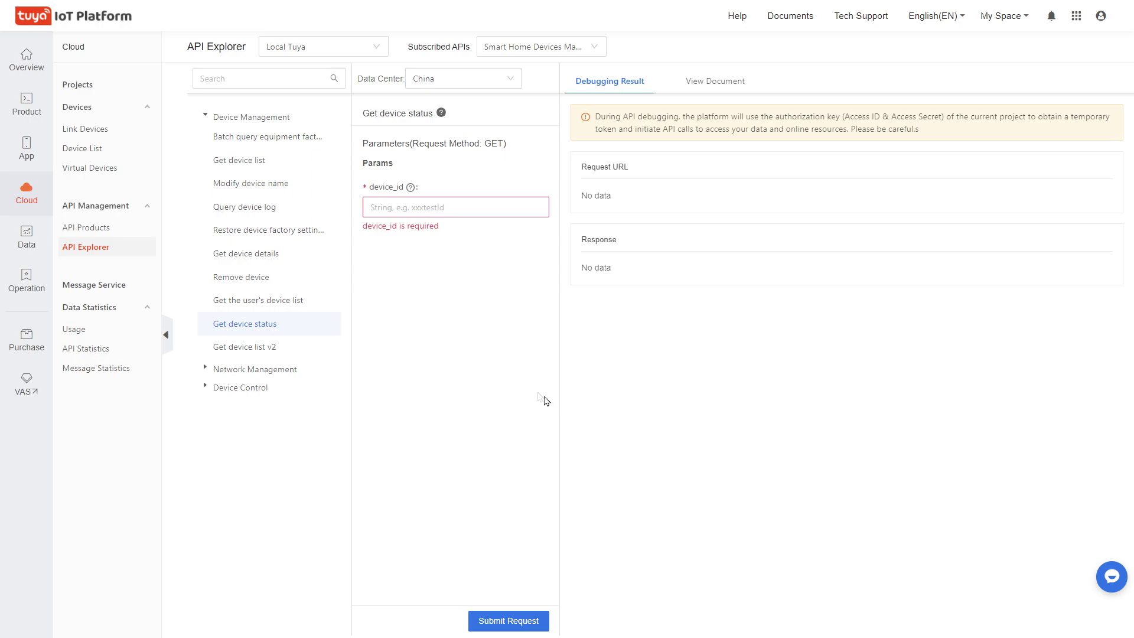
Submit a Get device status request for the copied device ID using the China data center
{"action": "left_click", "coordinate": [440, 208]}
{"action": "key", "text": "ctrl+v"}
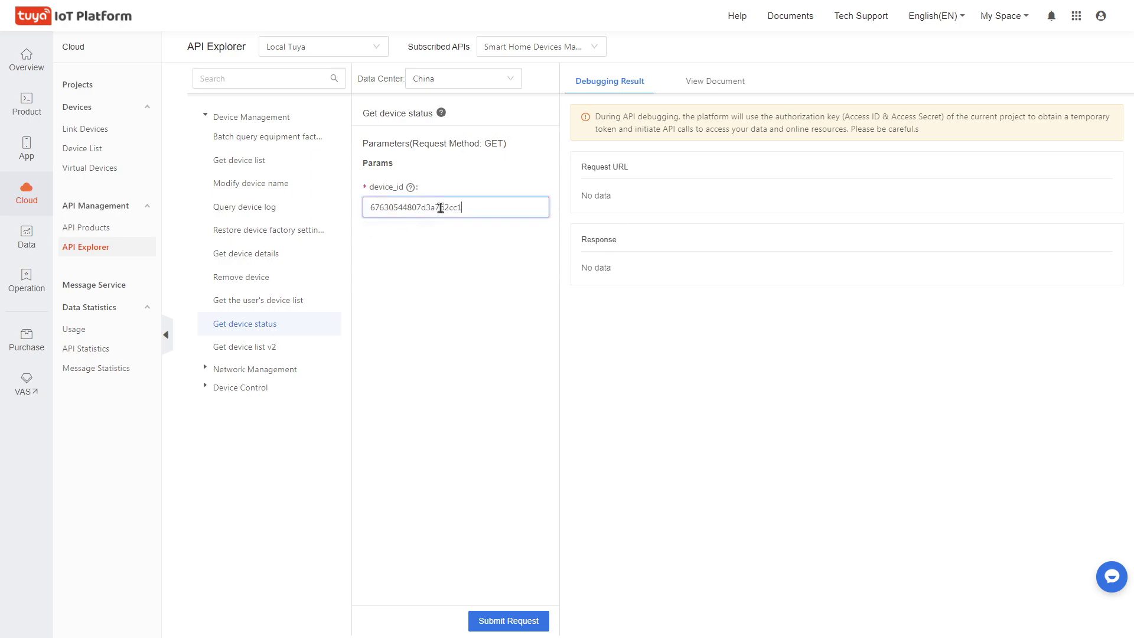
{"action": "left_click", "coordinate": [520, 624]}
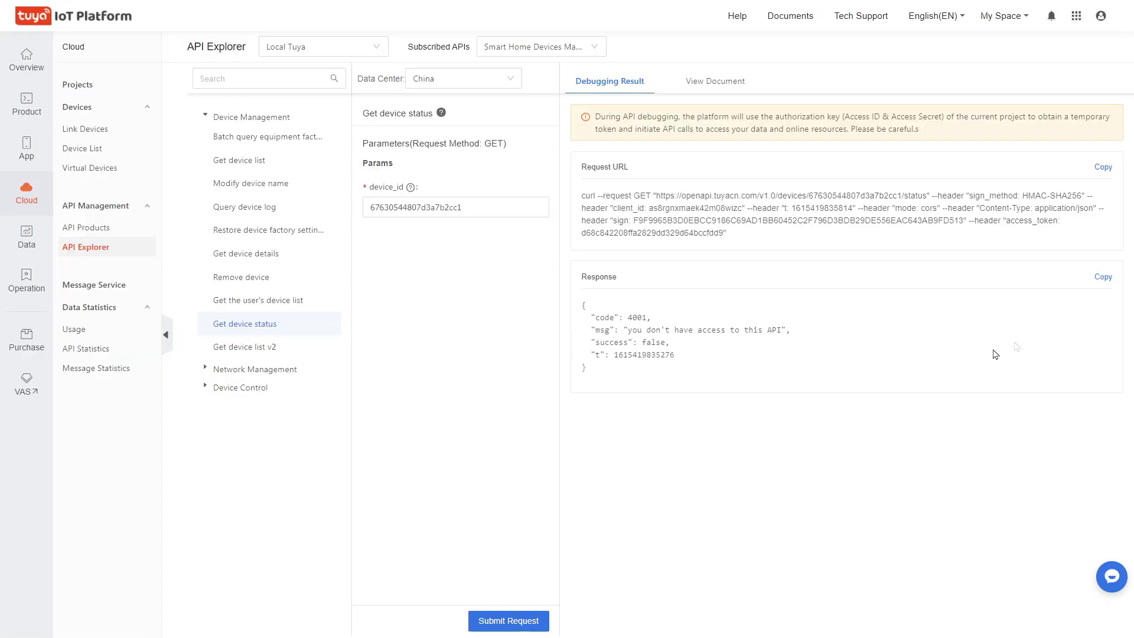
Authorize the Local Tuya project to use the Smart Home Devices Management API product
{"action": "mouse_move", "coordinate": [27, 278]}
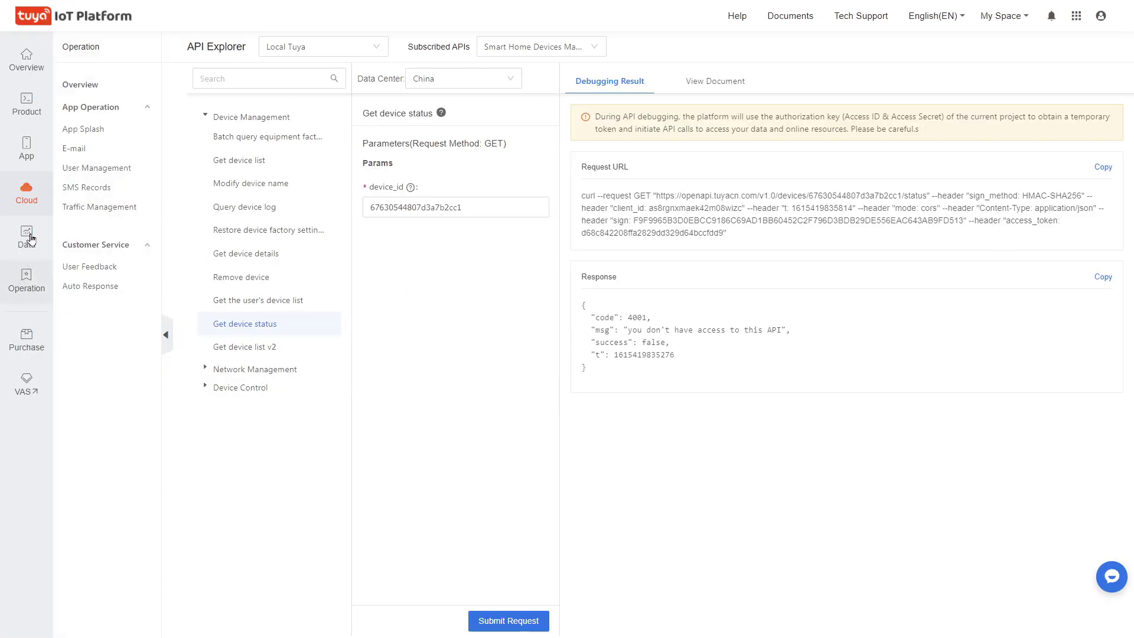
{"action": "mouse_move", "coordinate": [34, 198]}
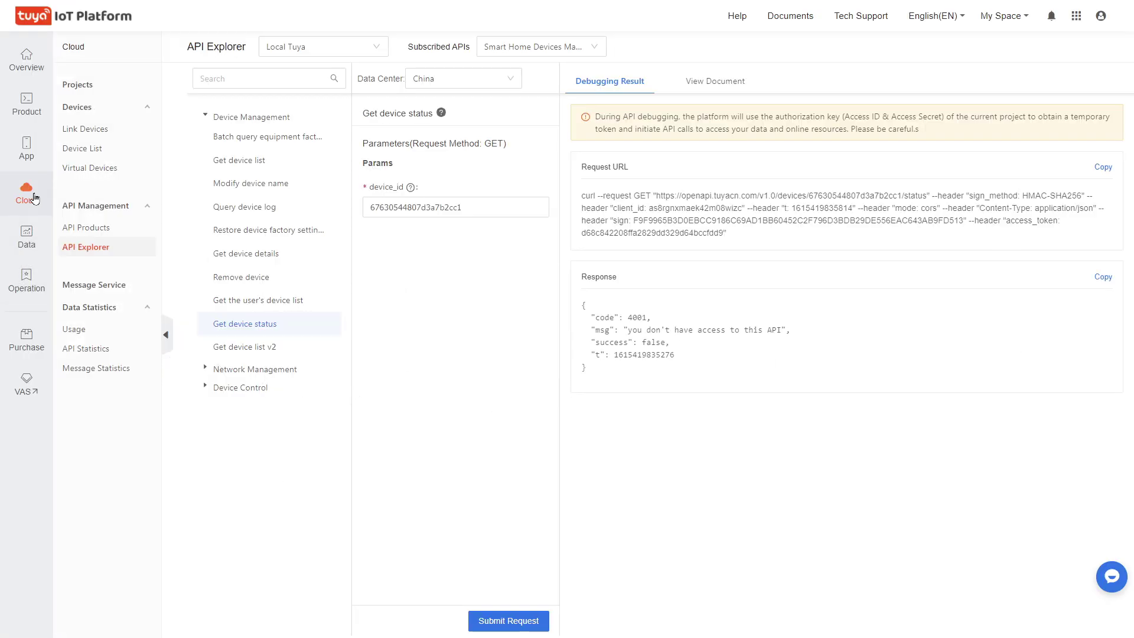
{"action": "left_click", "coordinate": [94, 231]}
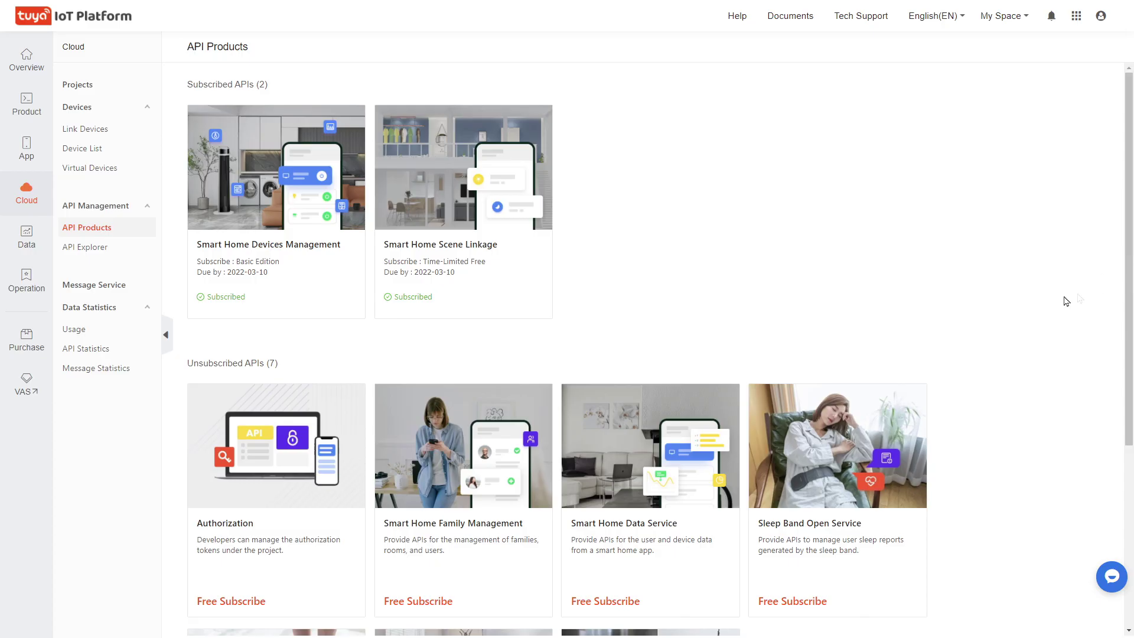
{"action": "left_click", "coordinate": [276, 199]}
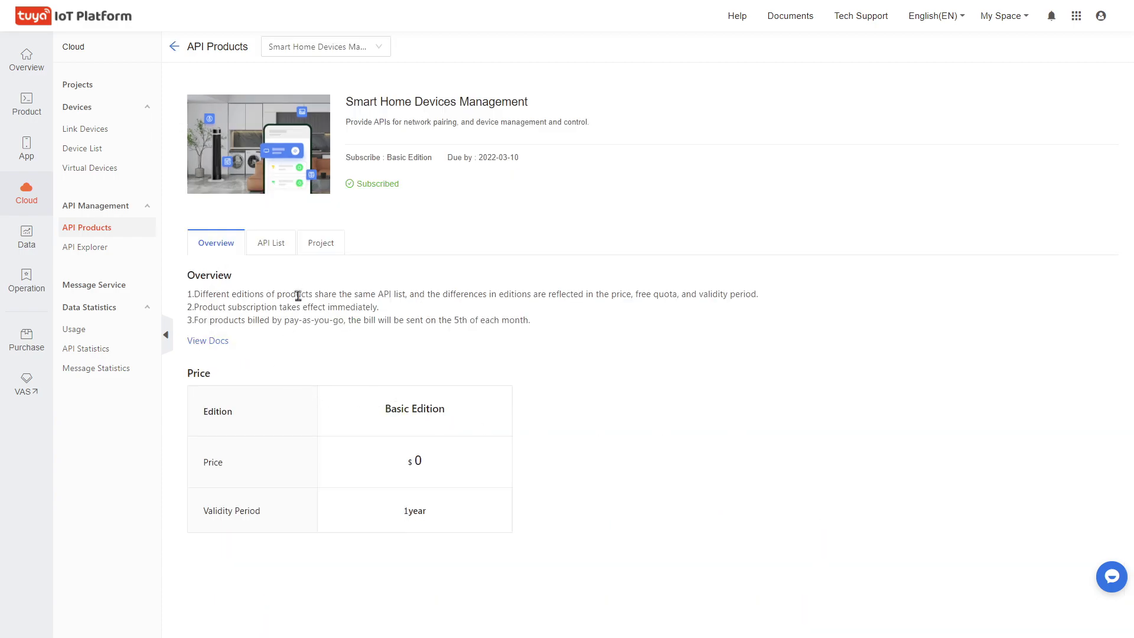
{"action": "left_click", "coordinate": [322, 248]}
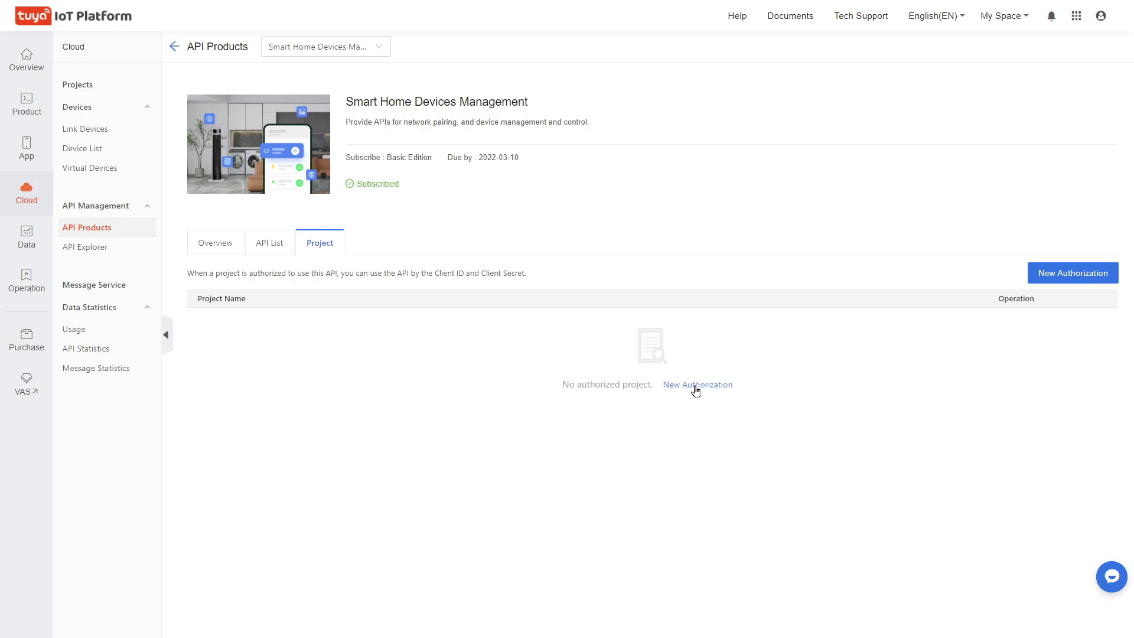
{"action": "left_click", "coordinate": [696, 390]}
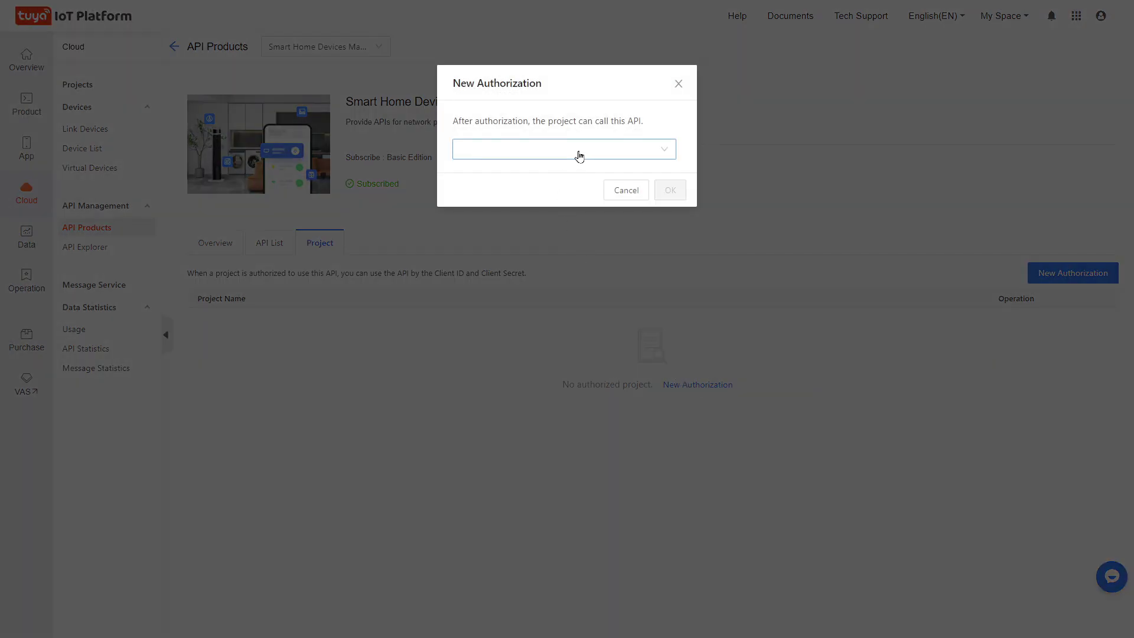
{"action": "left_click", "coordinate": [579, 154]}
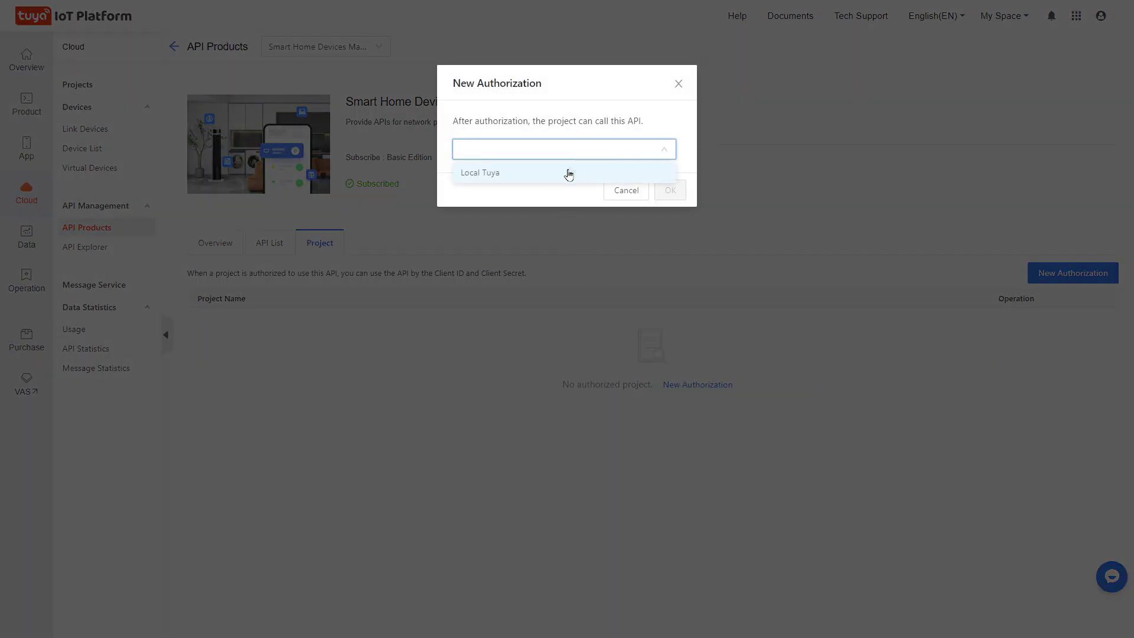
{"action": "left_click", "coordinate": [523, 178]}
{"action": "left_click", "coordinate": [670, 189]}
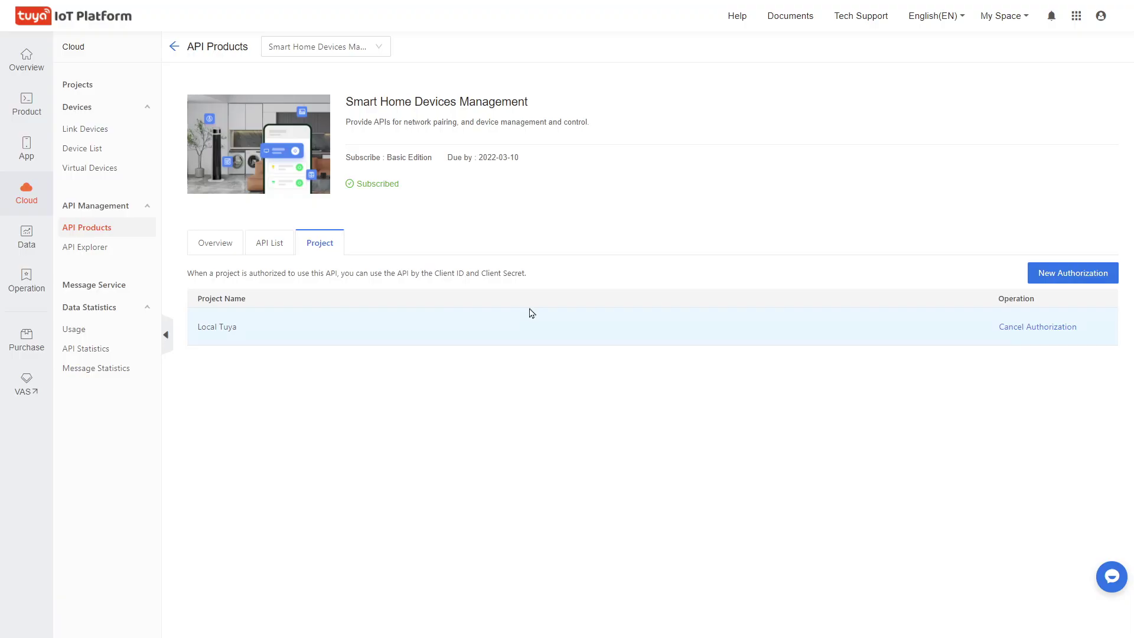
Request the device's details in the API Explorer with the data center set to Europe
{"action": "mouse_move", "coordinate": [26, 199]}
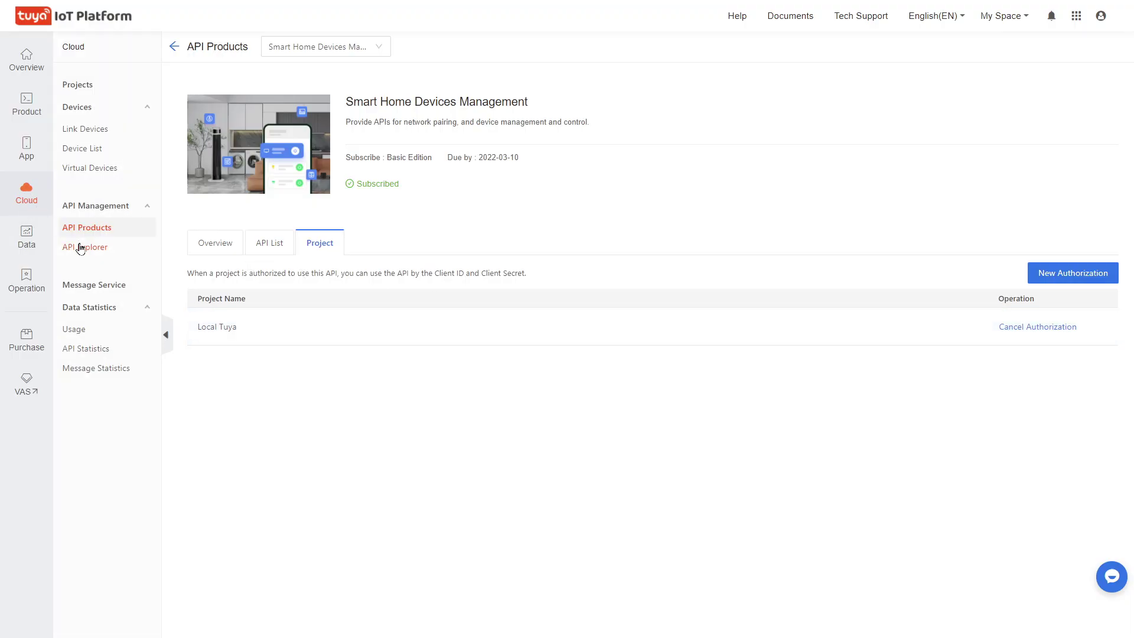
{"action": "left_click", "coordinate": [106, 256]}
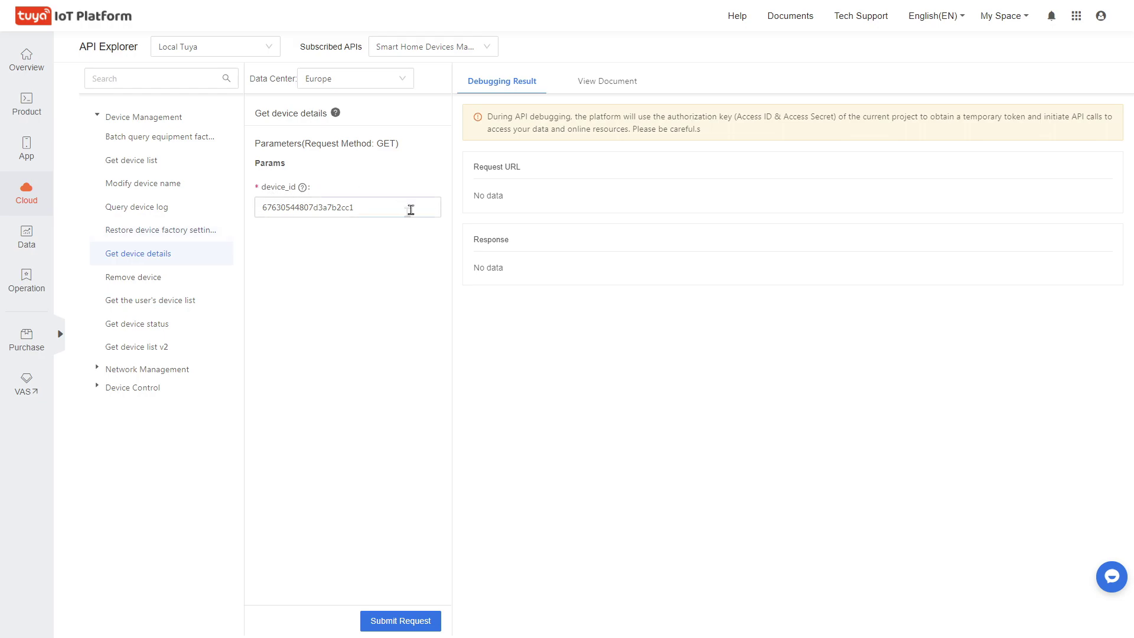
{"action": "left_click", "coordinate": [417, 622]}
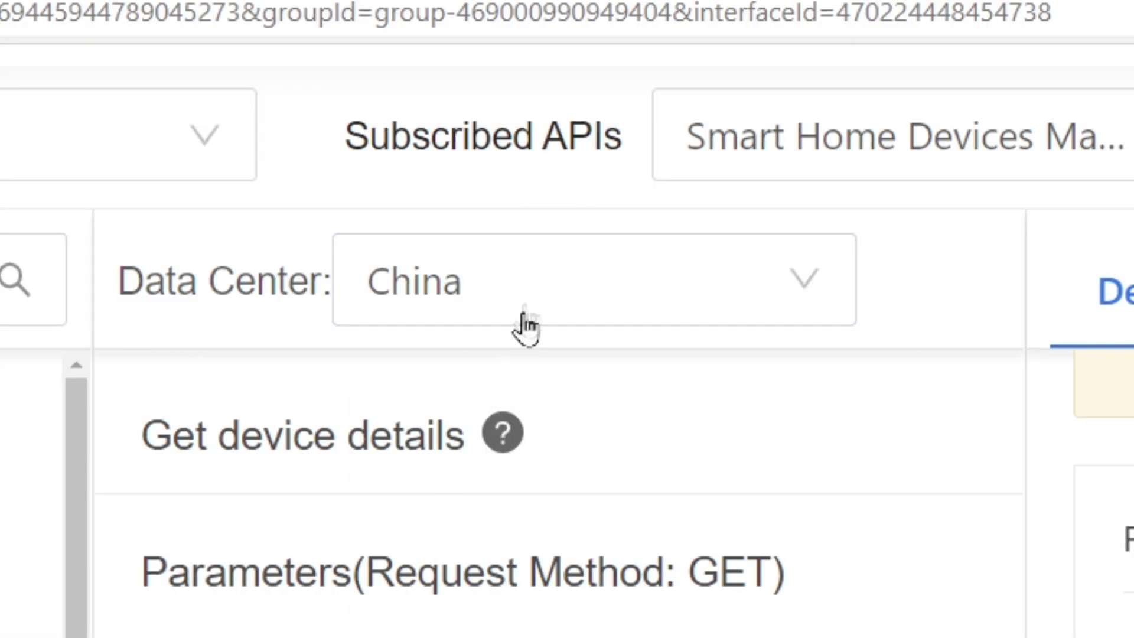
{"action": "left_click", "coordinate": [532, 299]}
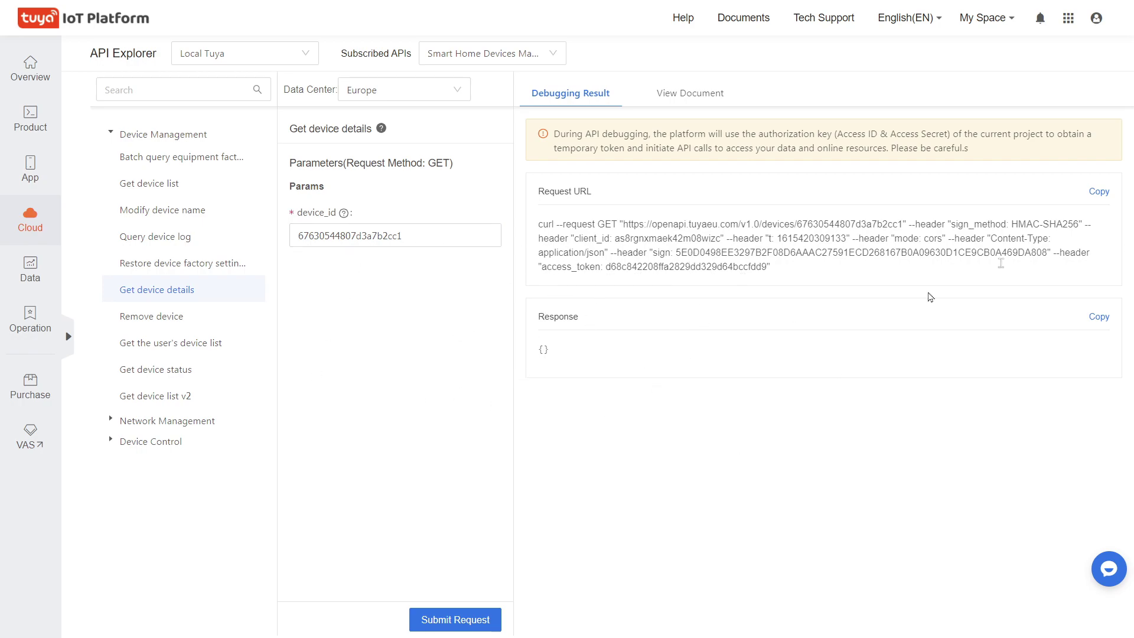
Check the browser's developer console for the API Explorer page and read the CORS tutorial article
{"action": "right_click", "coordinate": [557, 439]}
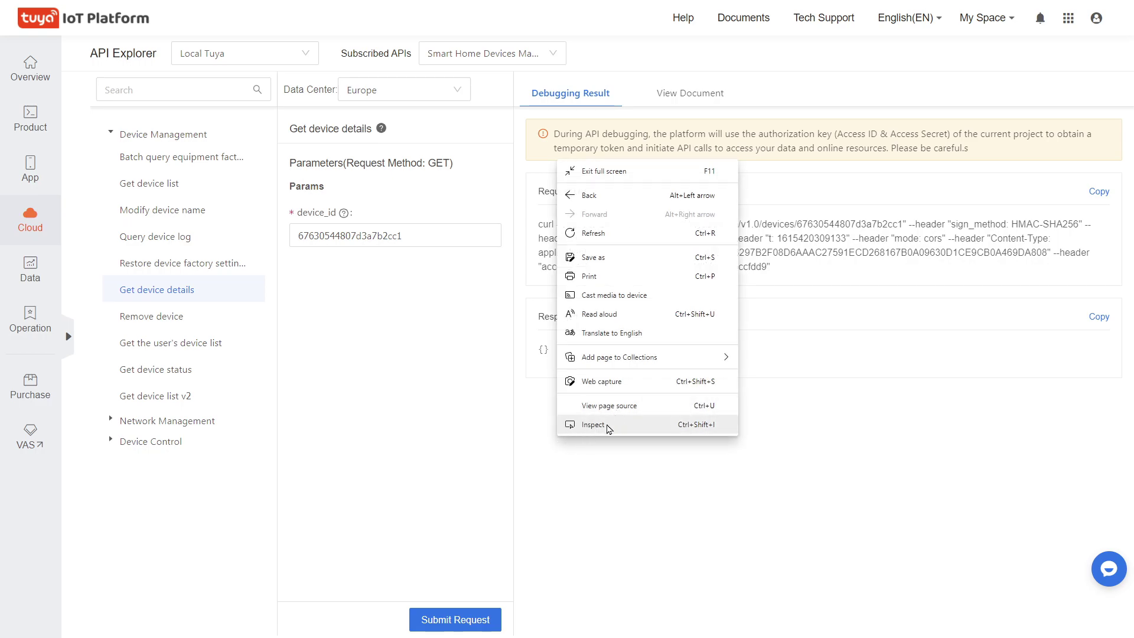
{"action": "left_click", "coordinate": [593, 424]}
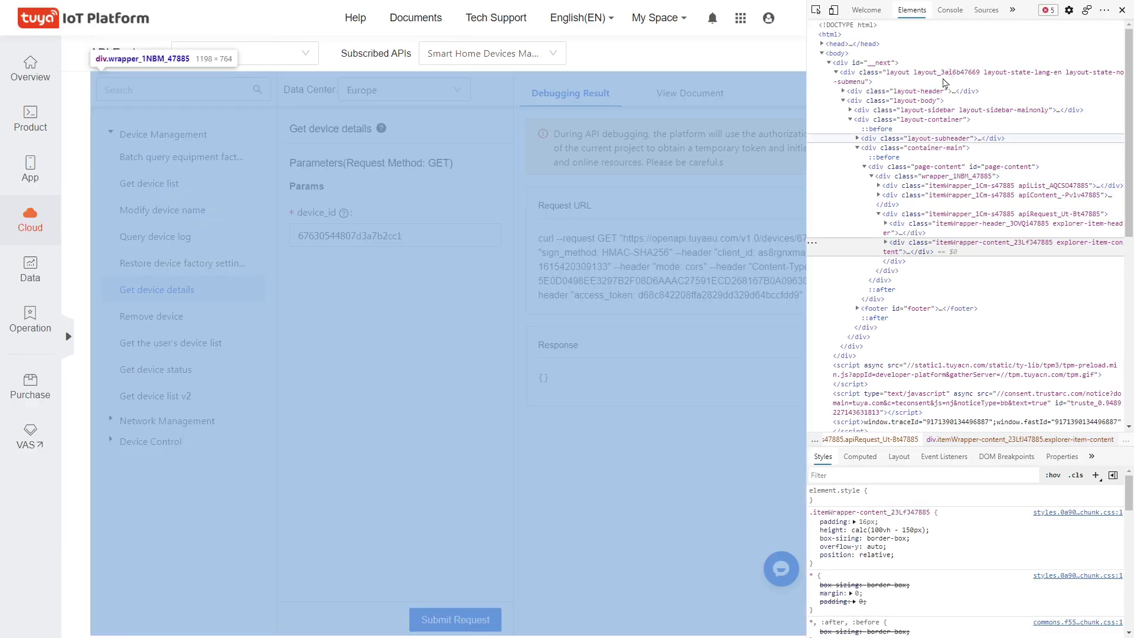
{"action": "left_click", "coordinate": [950, 10]}
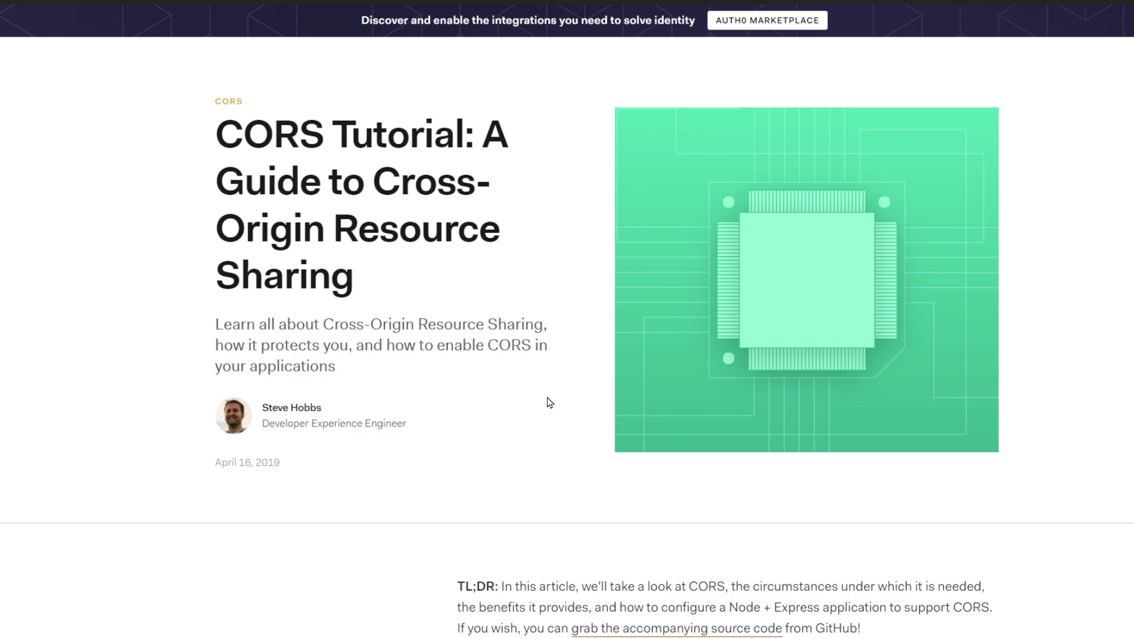
{"action": "scroll", "coordinate": [549, 402], "scroll_direction": "down", "scroll_amount": 6}
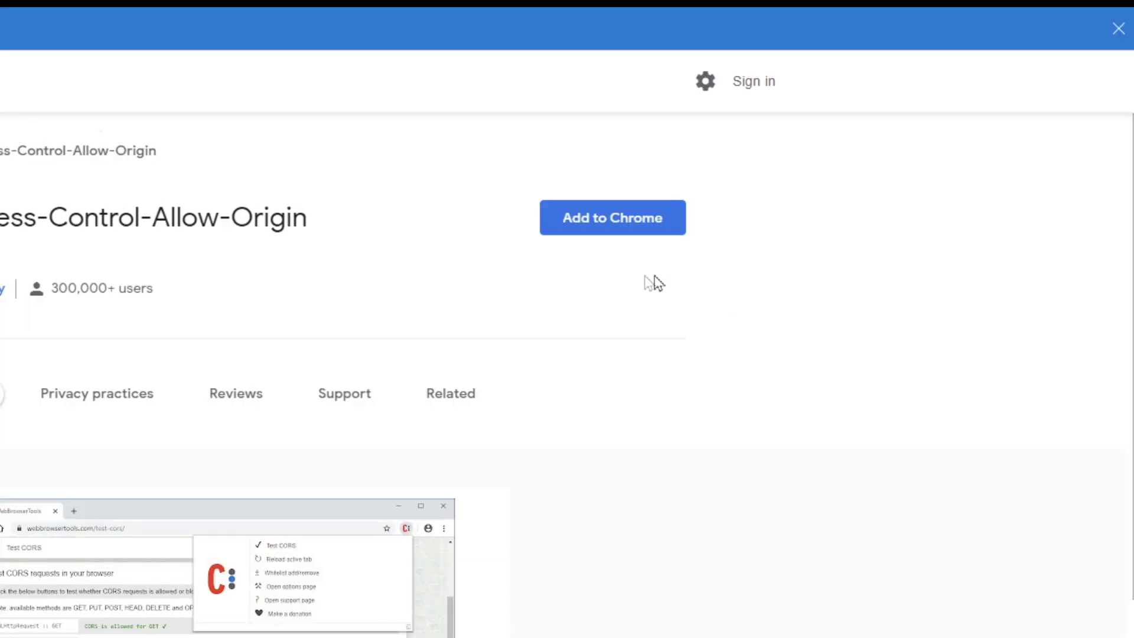
Add the Allow CORS: Access-Control-Allow-Origin extension to Microsoft Edge and turn it on
{"action": "left_click", "coordinate": [587, 229]}
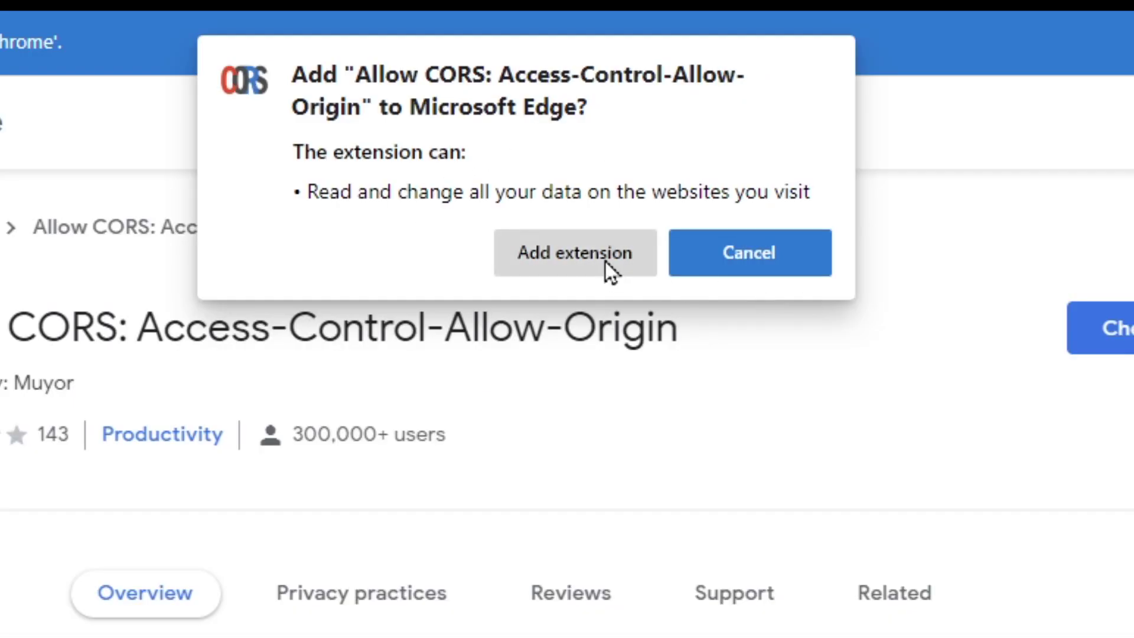
{"action": "left_click", "coordinate": [605, 260]}
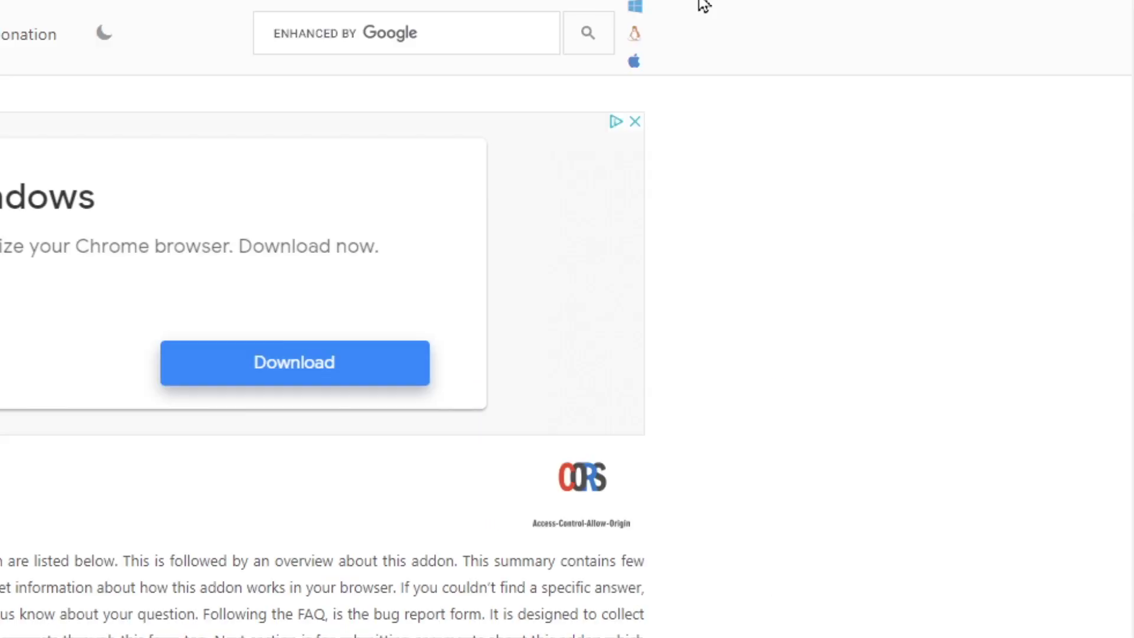
{"action": "mouse_move", "coordinate": [921, 8]}
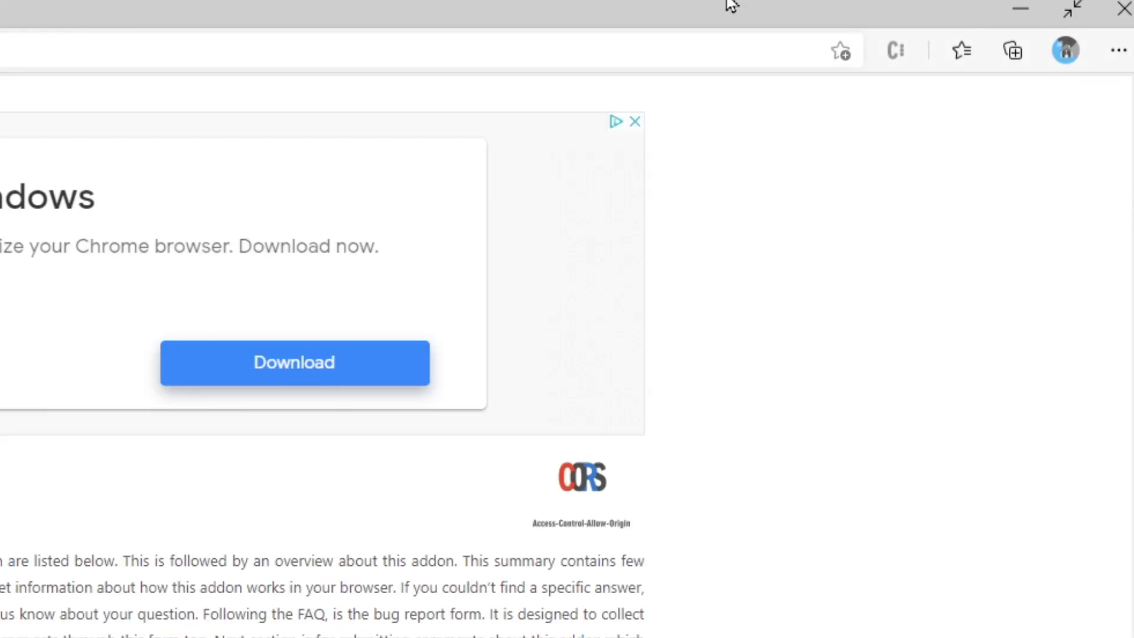
{"action": "left_click", "coordinate": [895, 59]}
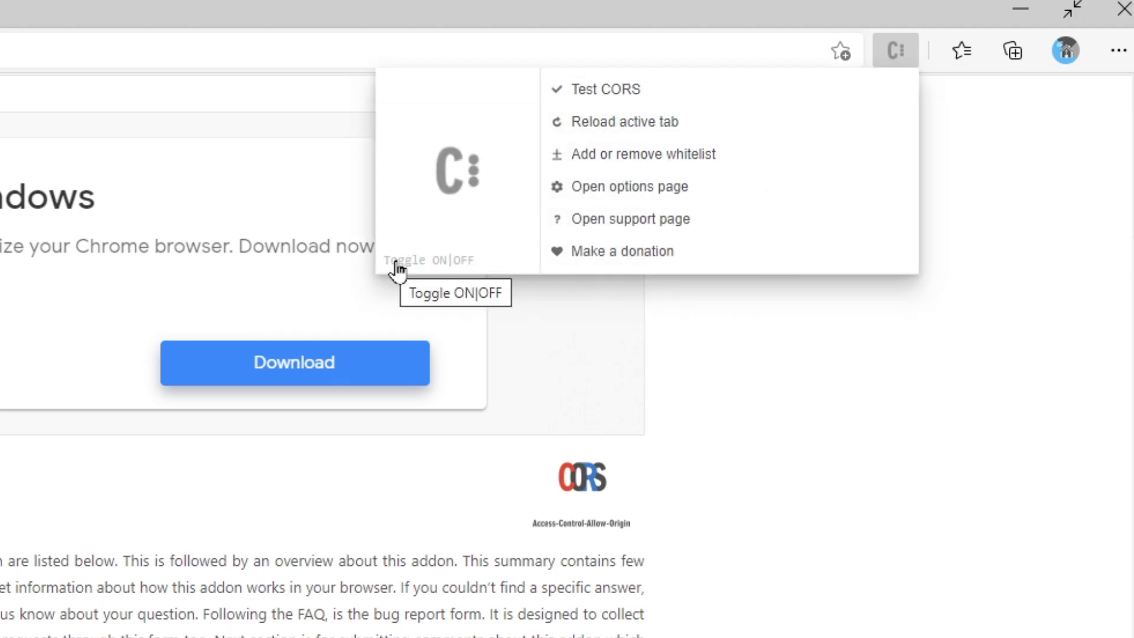
{"action": "left_click", "coordinate": [436, 267]}
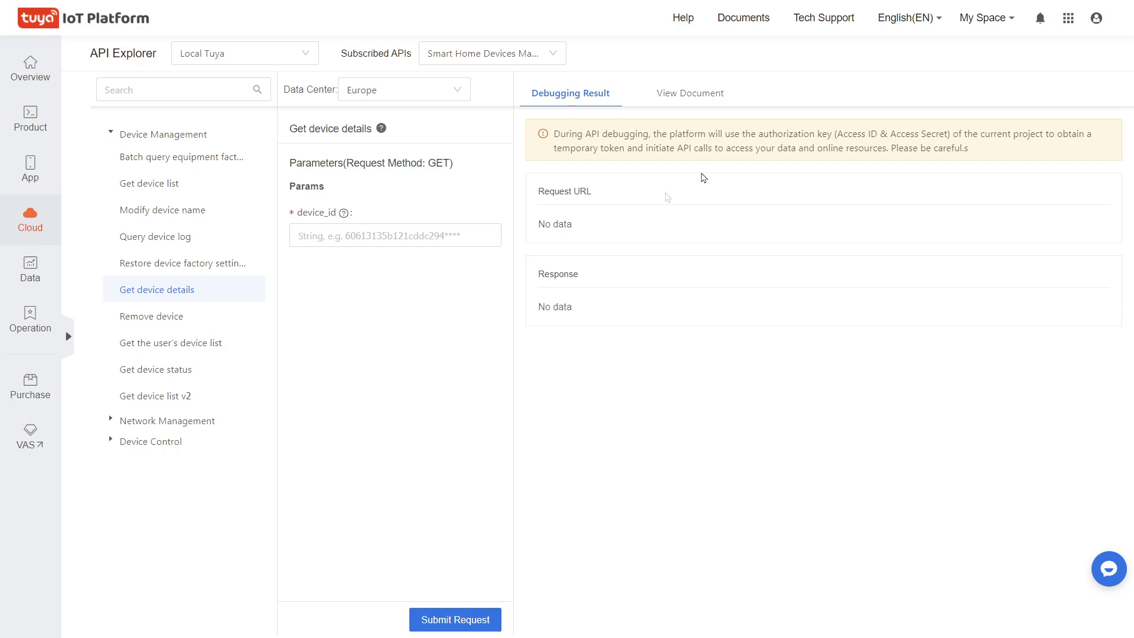
Paste the device ID into the Get device details request for the Europe data center and submit it
{"action": "mouse_move", "coordinate": [729, 6]}
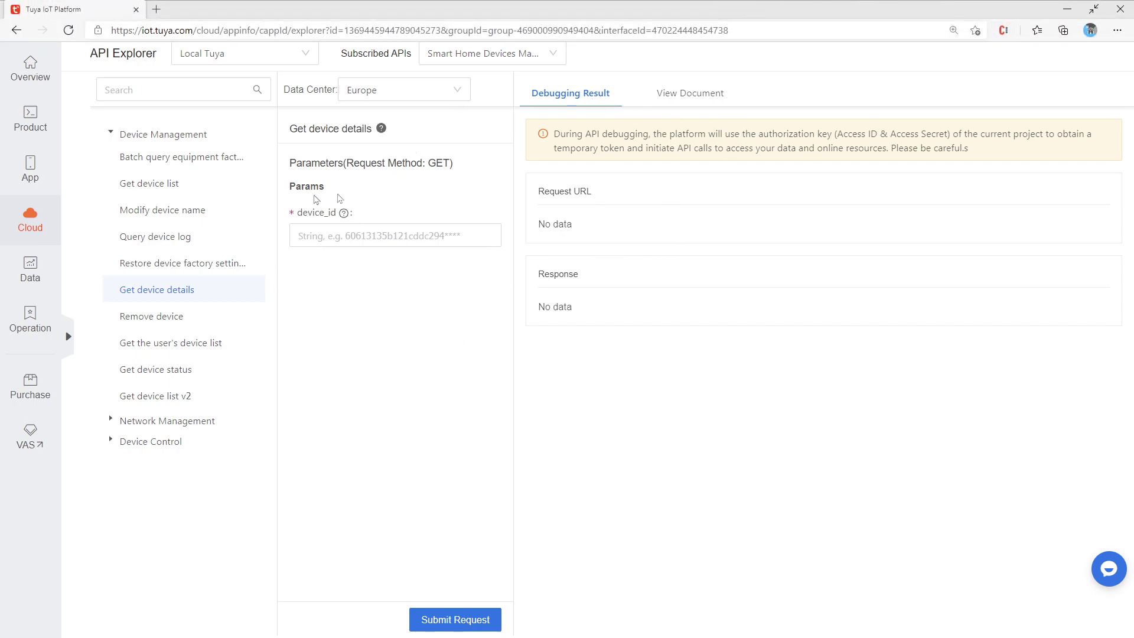
{"action": "left_click", "coordinate": [330, 234]}
{"action": "key", "text": "ctrl+v"}
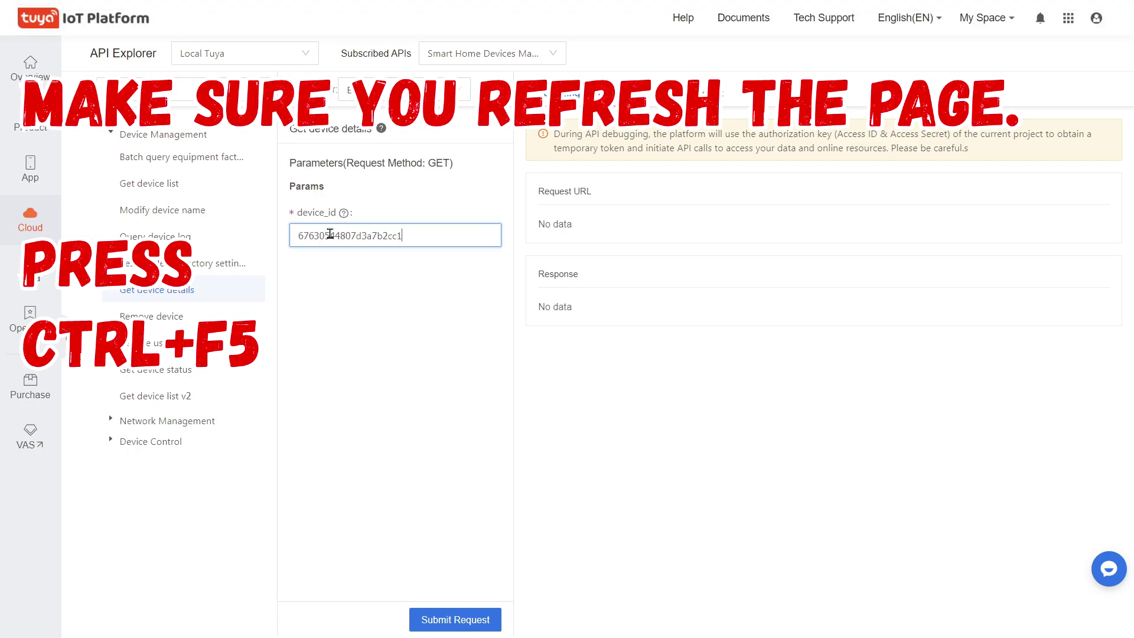
{"action": "left_click", "coordinate": [440, 617]}
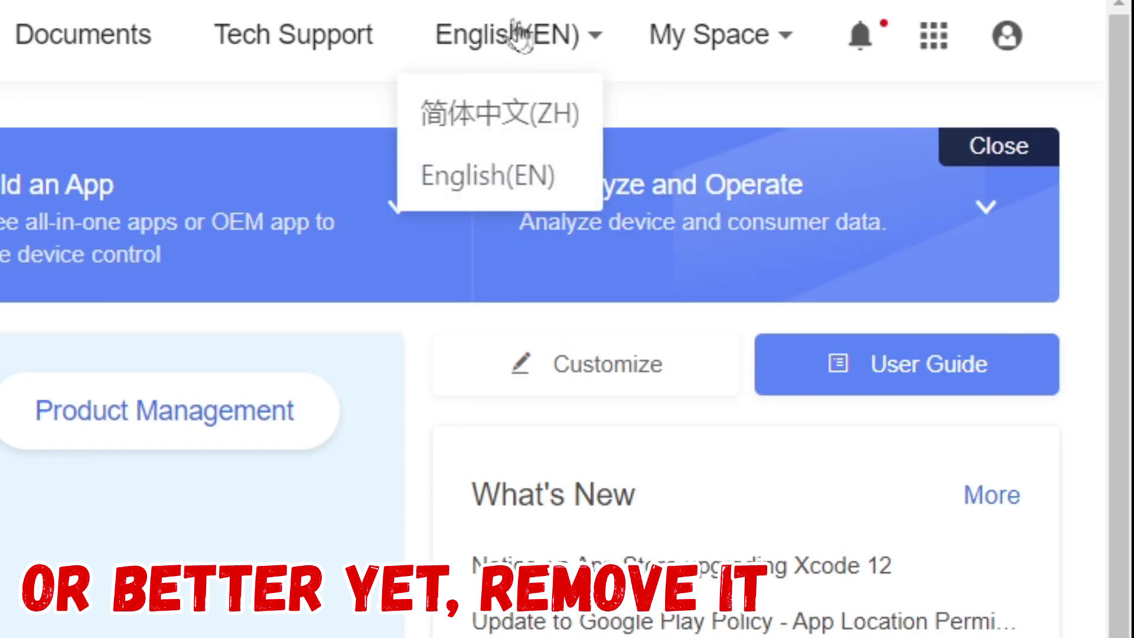
Turn off the Allow CORS extension in the browser
{"action": "mouse_move", "coordinate": [342, 7]}
{"action": "left_click", "coordinate": [789, 70]}
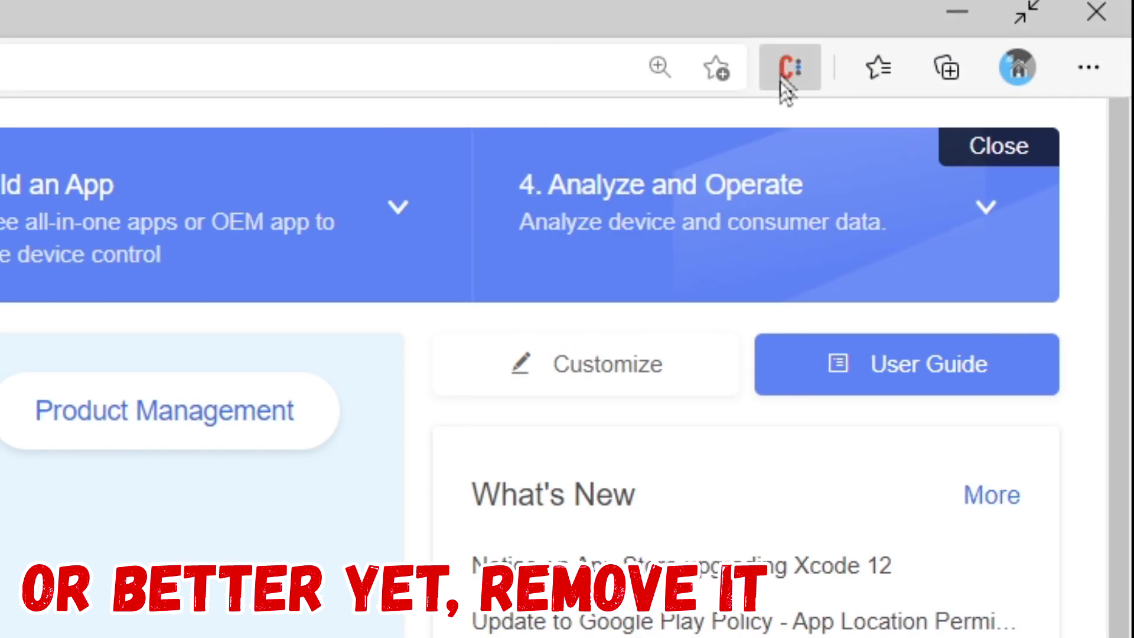
{"action": "left_click", "coordinate": [216, 348]}
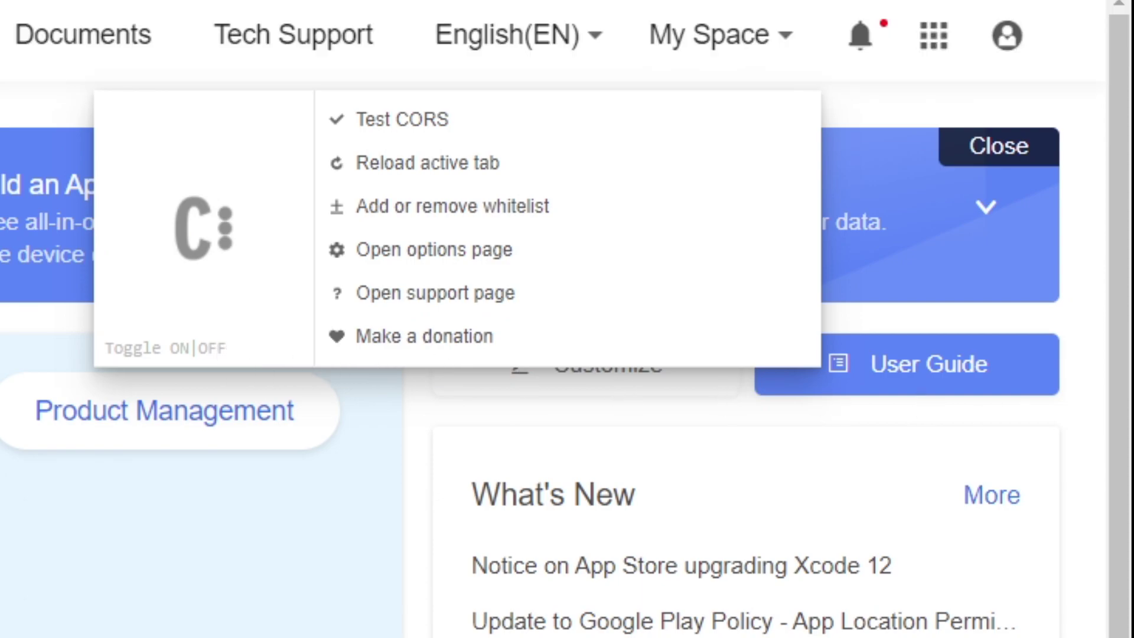